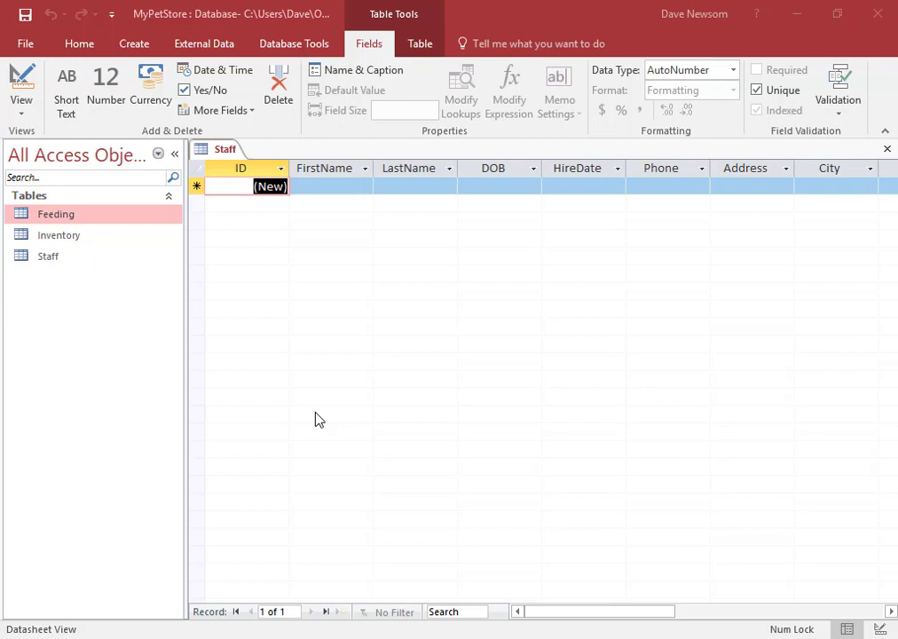
# Step: Enter the first employee's first and last name, birth date 05/01/1970 and hire date 01/01/2017
pyautogui.click(340, 195)
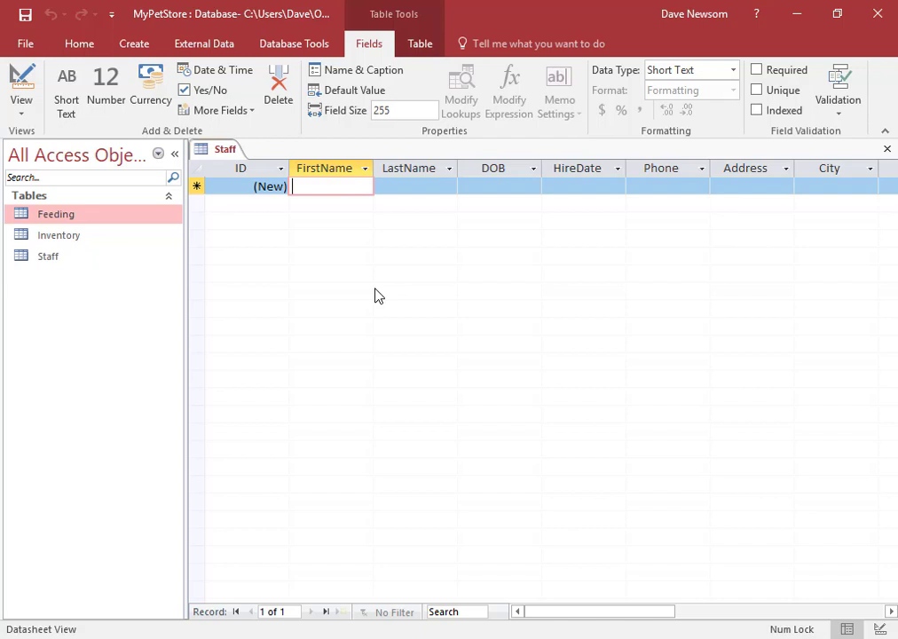
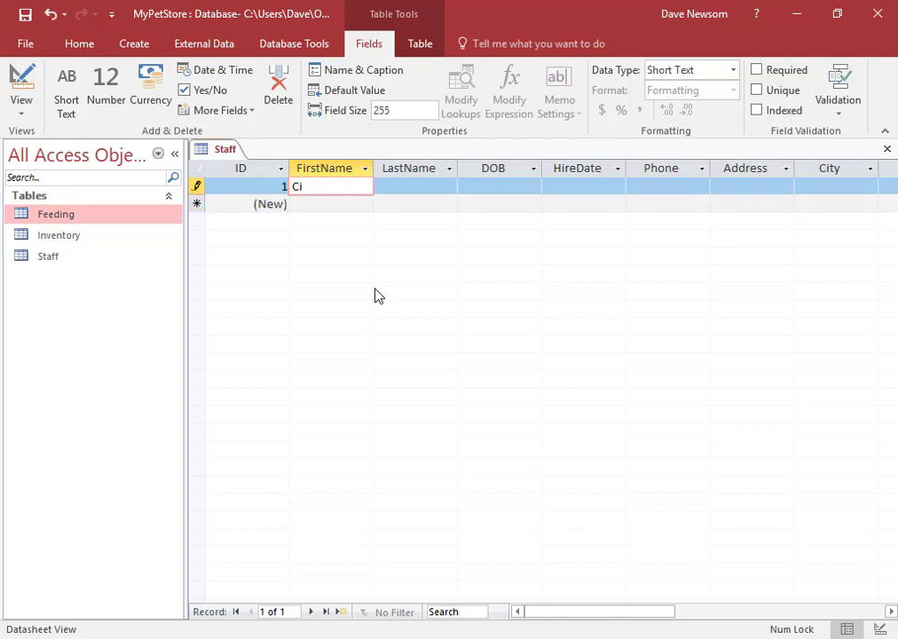
pyautogui.press('Tab')
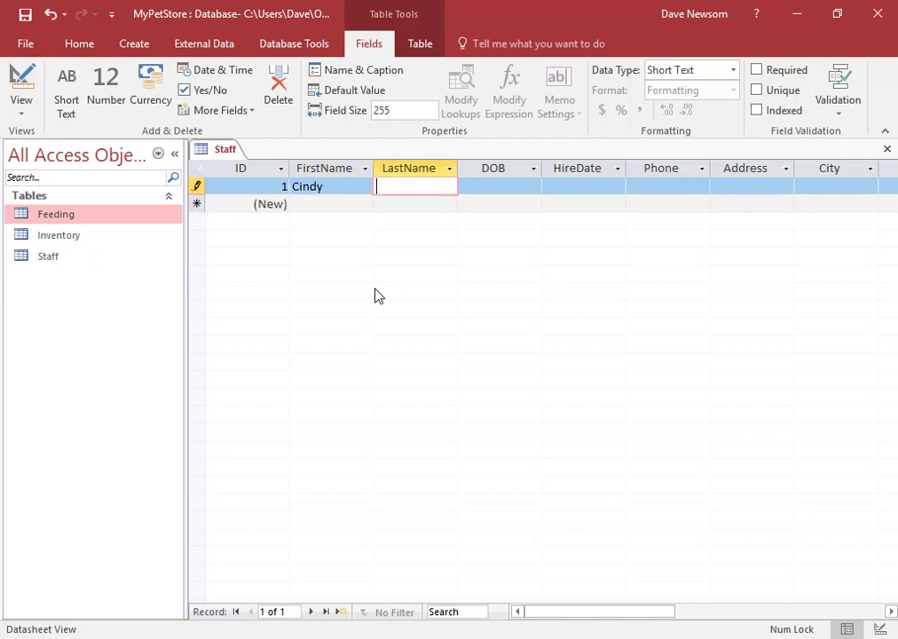
pyautogui.press('Tab')
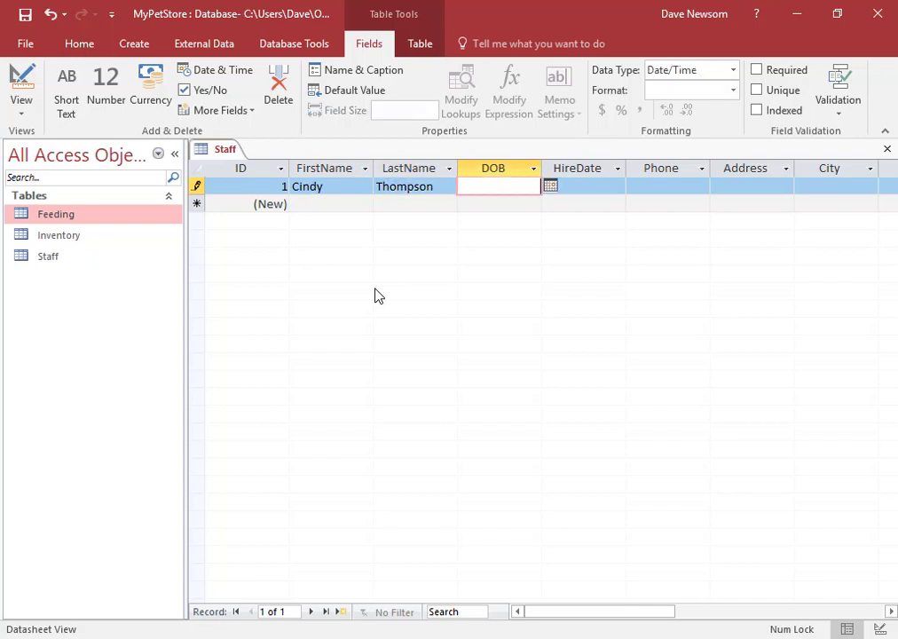
pyautogui.write('05/01/1970')
pyautogui.press('Tab')
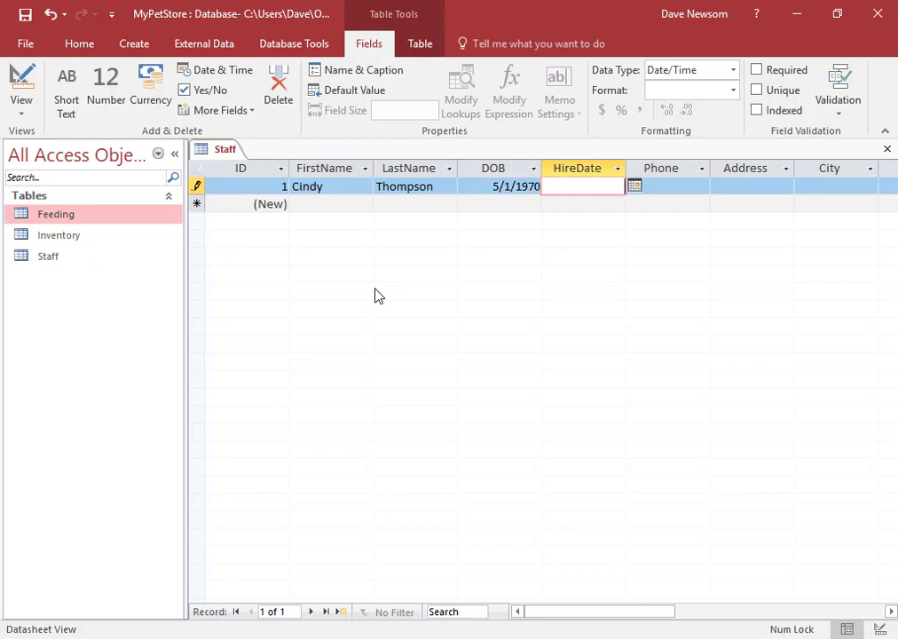
pyautogui.write('01/01/2017')
pyautogui.press('Tab')
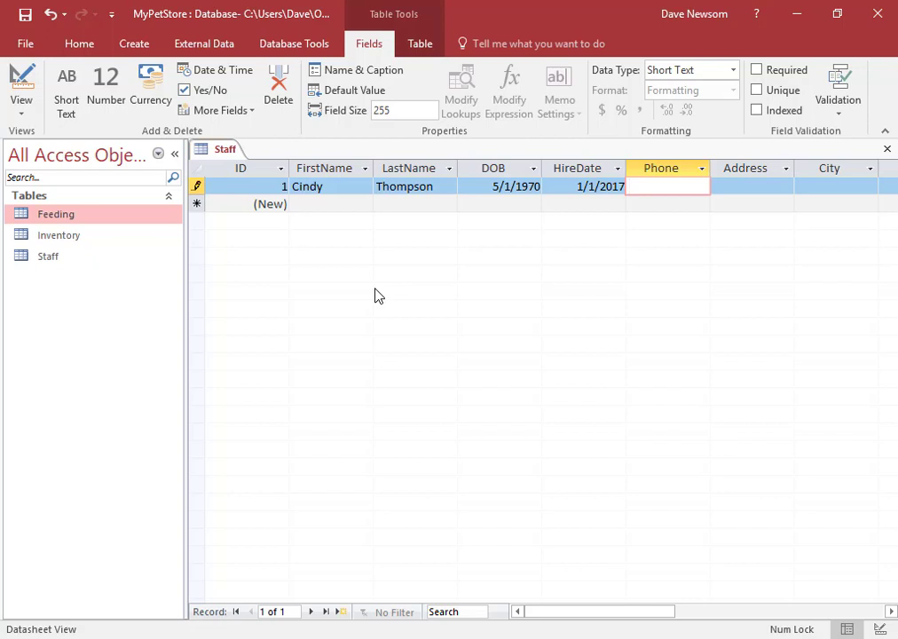
# Step: Enter the employee's phone number, formatted with the area code in parentheses and a dash
pyautogui.write('123')
pyautogui.write('666')
pyautogui.write('5554')
pyautogui.press('Left')
pyautogui.press('Left')
pyautogui.press('Left')
pyautogui.press('Left')
pyautogui.press('Left')
pyautogui.press('Left')
pyautogui.press('Left')
pyautogui.write('-')
pyautogui.press('Right')
pyautogui.press('Right')
pyautogui.press('Right')
pyautogui.write('-')
pyautogui.press('Left')
pyautogui.press('Left')
pyautogui.press('Left')
pyautogui.press('Left')
pyautogui.press('Left')
pyautogui.write(')')
pyautogui.press('Left')
pyautogui.press('Left')
pyautogui.press('Left')
pyautogui.press('Left')
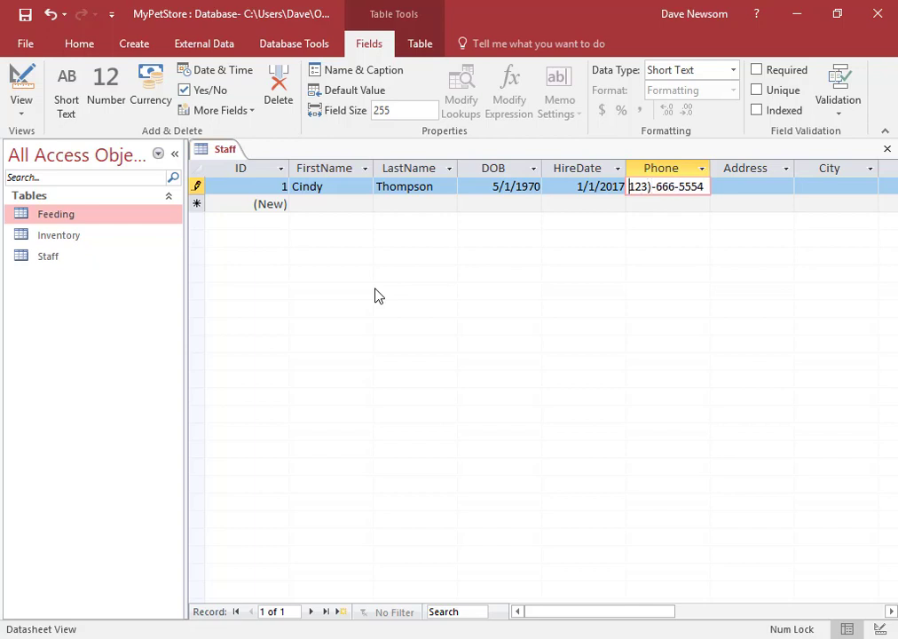
pyautogui.write('(')
pyautogui.press('Right')
pyautogui.press('Right')
pyautogui.press('Right')
pyautogui.press('Right')
pyautogui.press('Right')
pyautogui.press('BackSpace')
pyautogui.press('Tab')
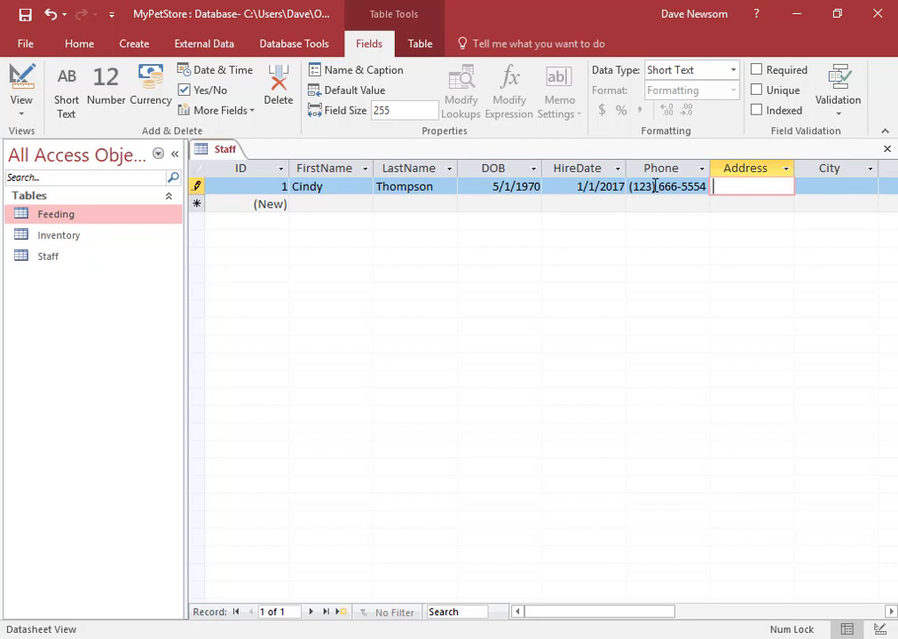
pyautogui.press('Tab')
pyautogui.press('Tab')
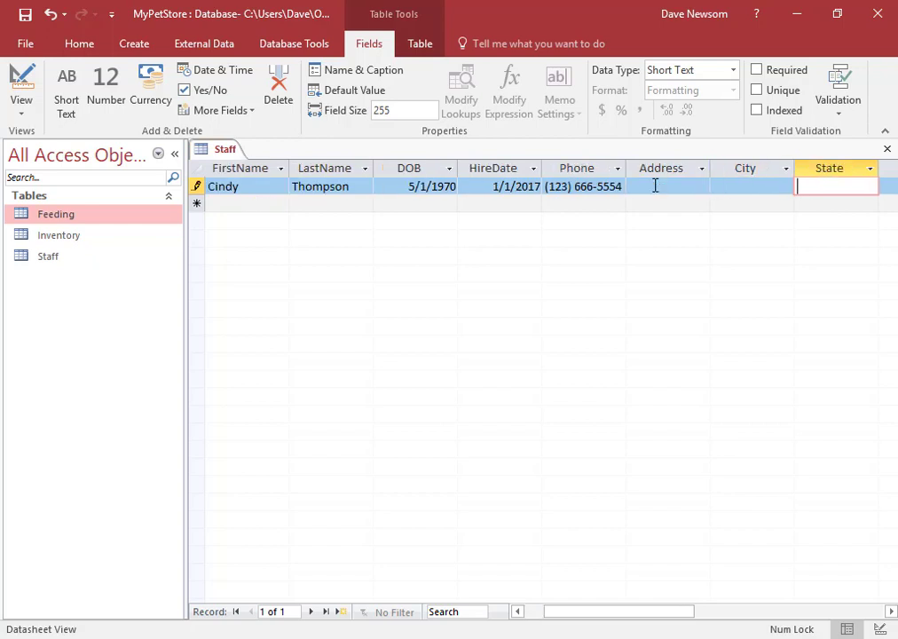
pyautogui.press('Tab')
pyautogui.press('Tab')
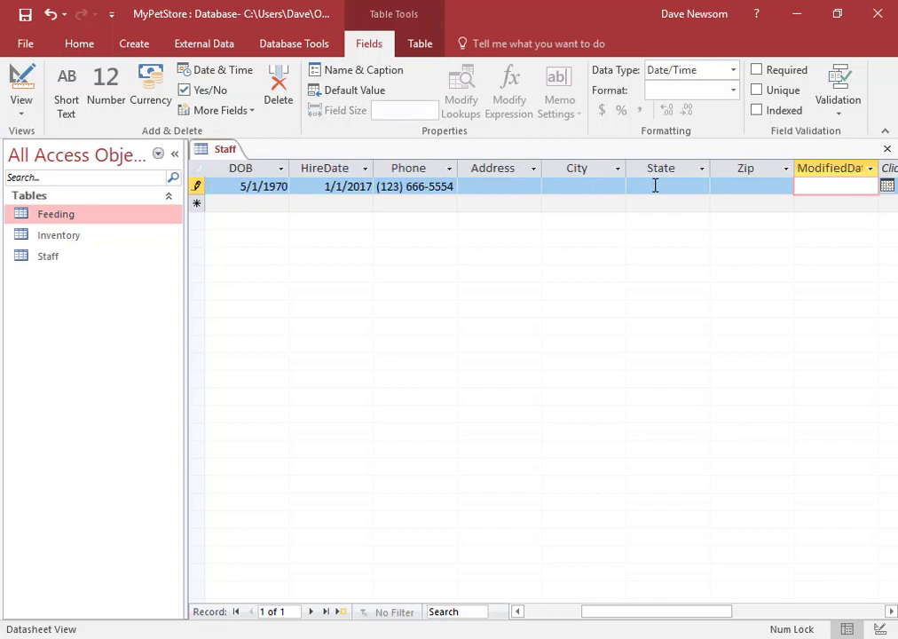
pyautogui.hotkey('shift', 'Tab')
pyautogui.hotkey('shift', 'Tab')
pyautogui.hotkey('shift', 'Tab')
pyautogui.hotkey('shift', 'Tab')
pyautogui.hotkey('shift', 'Tab')
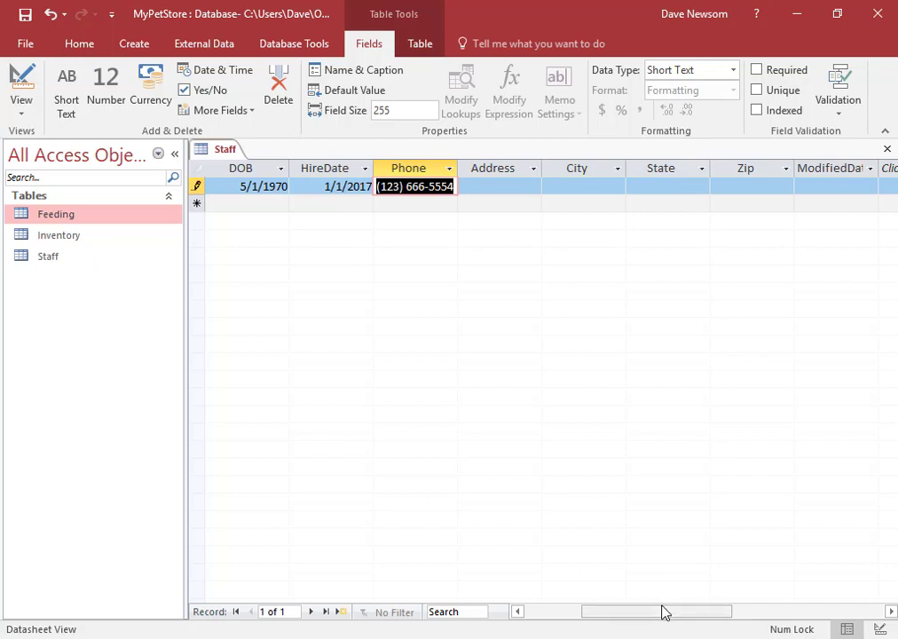
pyautogui.moveTo(661, 612); pyautogui.dragTo(586, 621)
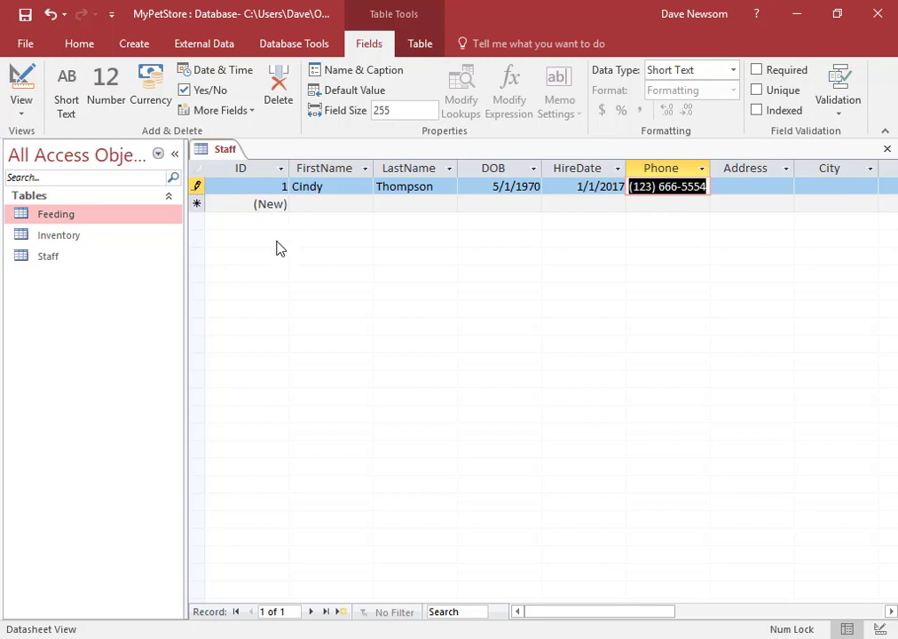
# Step: Open the Feeding table, compare it with Staff, then start a new Staff row
pyautogui.doubleClick(55, 215)
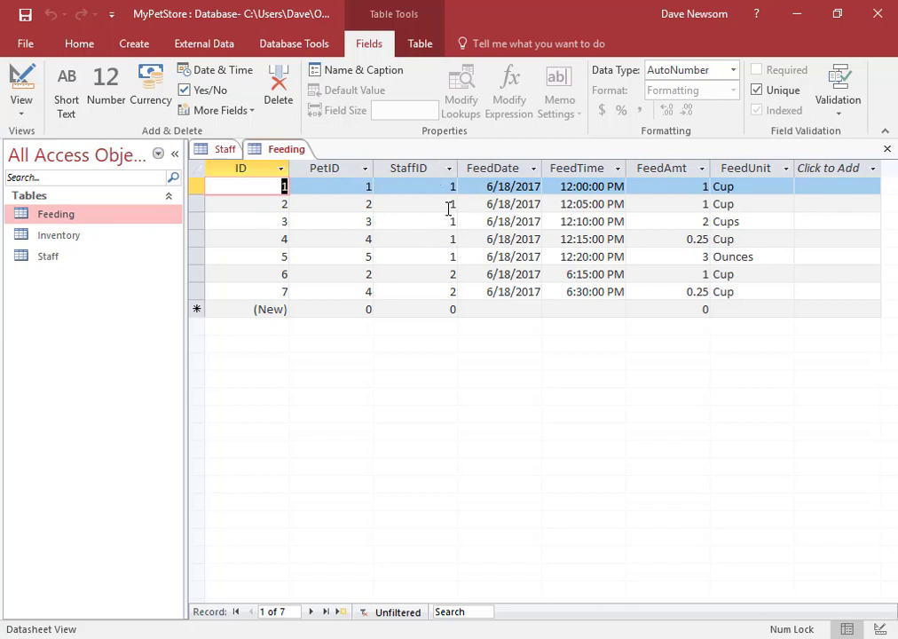
pyautogui.click(225, 151)
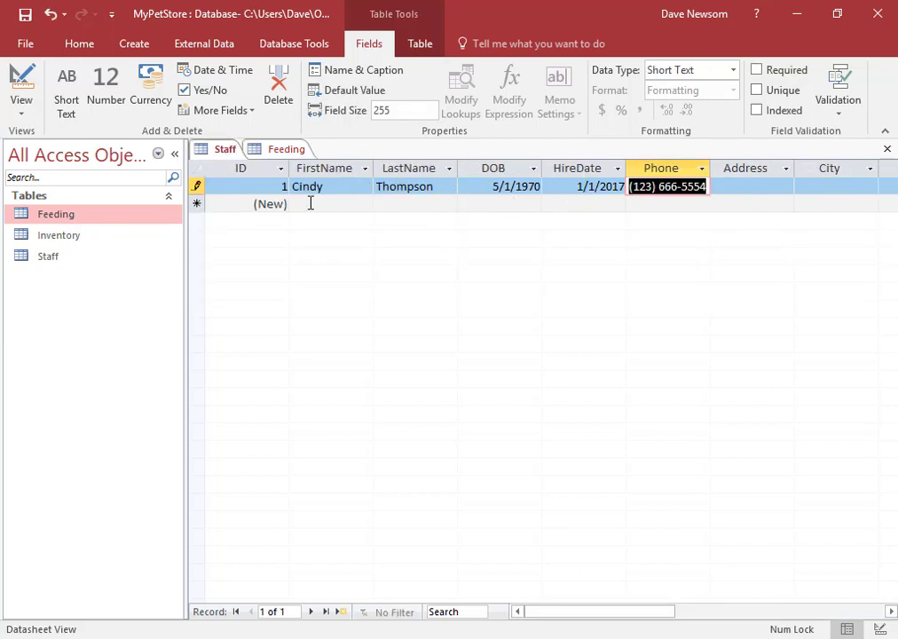
pyautogui.click(286, 150)
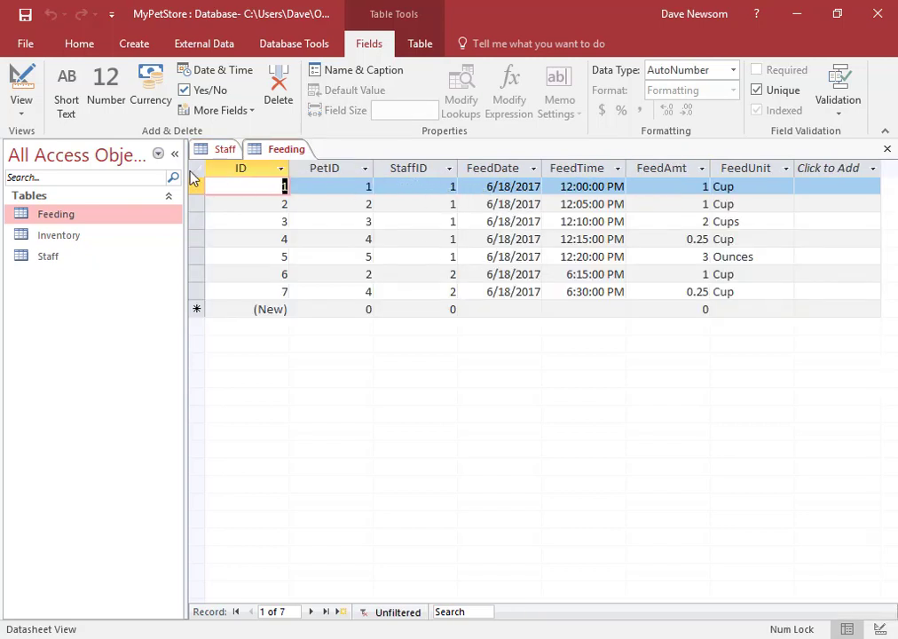
pyautogui.click(221, 149)
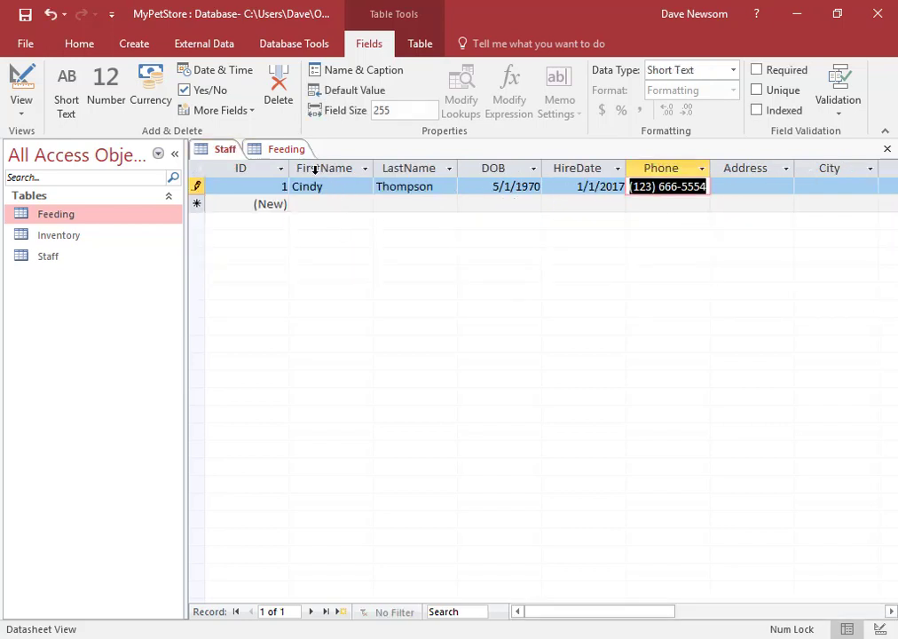
pyautogui.click(290, 152)
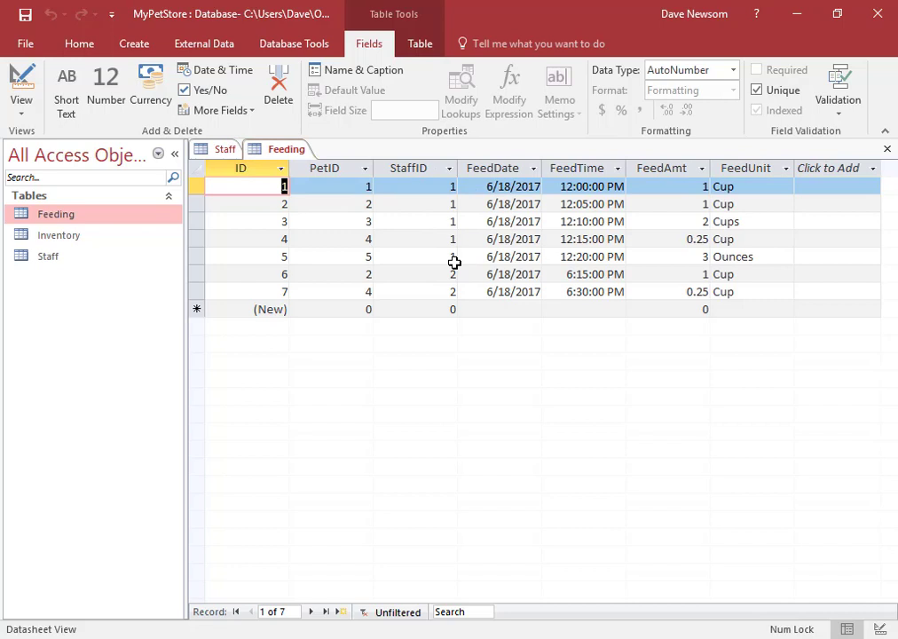
pyautogui.click(223, 152)
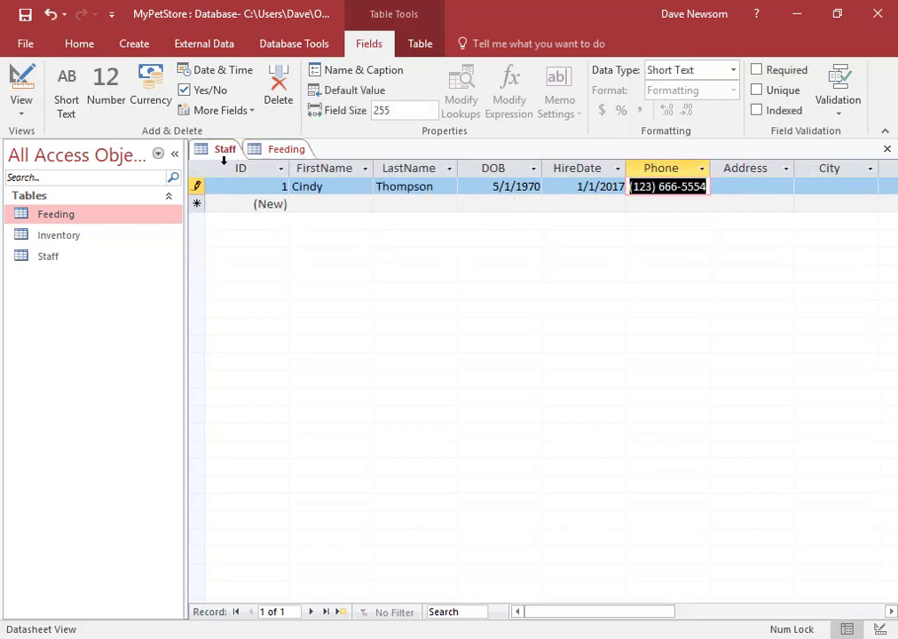
pyautogui.click(320, 204)
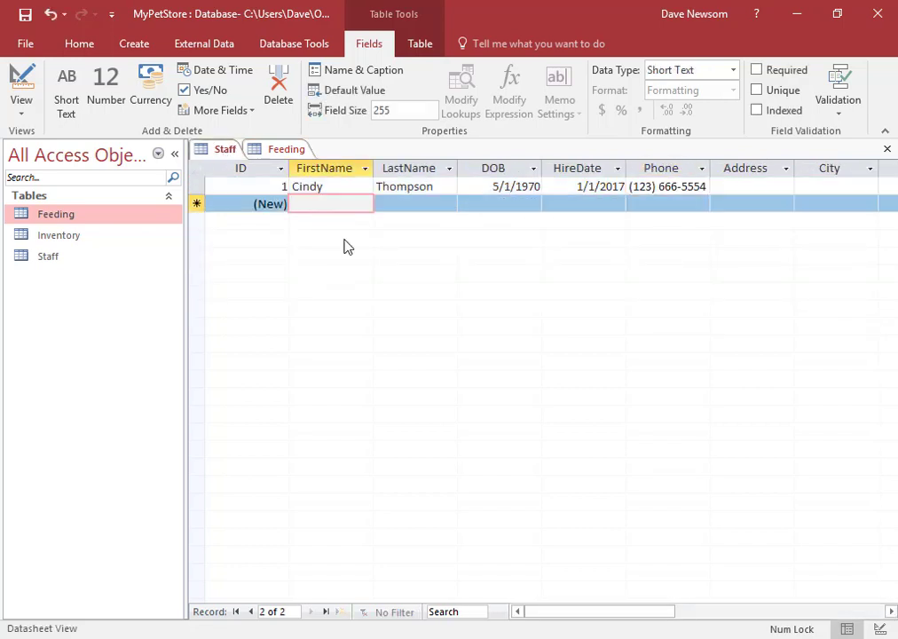
# Step: Enter the second employee's name, birth date 9/15/1963, hire date 4/15/2010 and phone number
pyautogui.press('Tab')
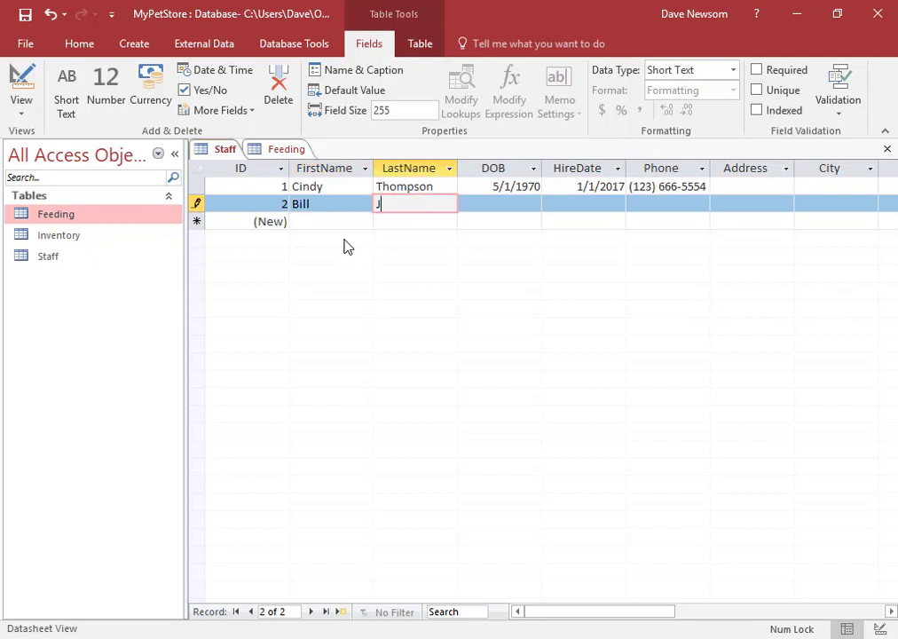
pyautogui.press('Tab')
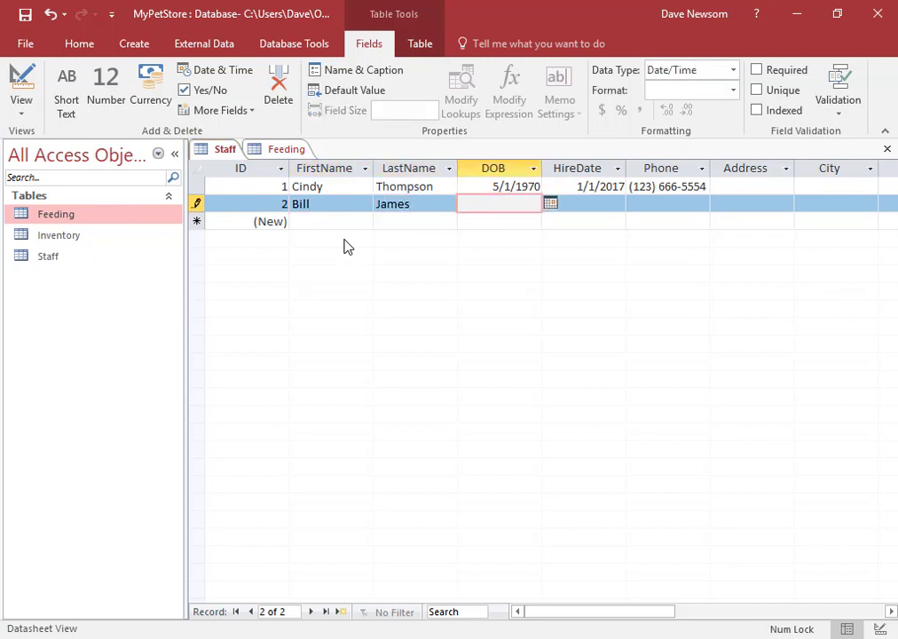
pyautogui.write('9/15/1963')
pyautogui.press('Tab')
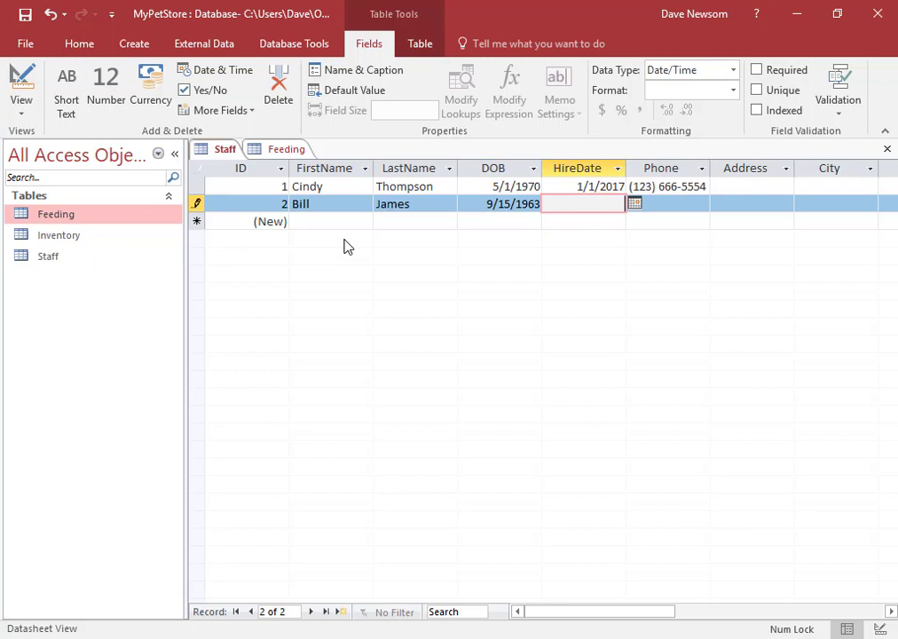
pyautogui.write('4/15/2010')
pyautogui.press('Tab')
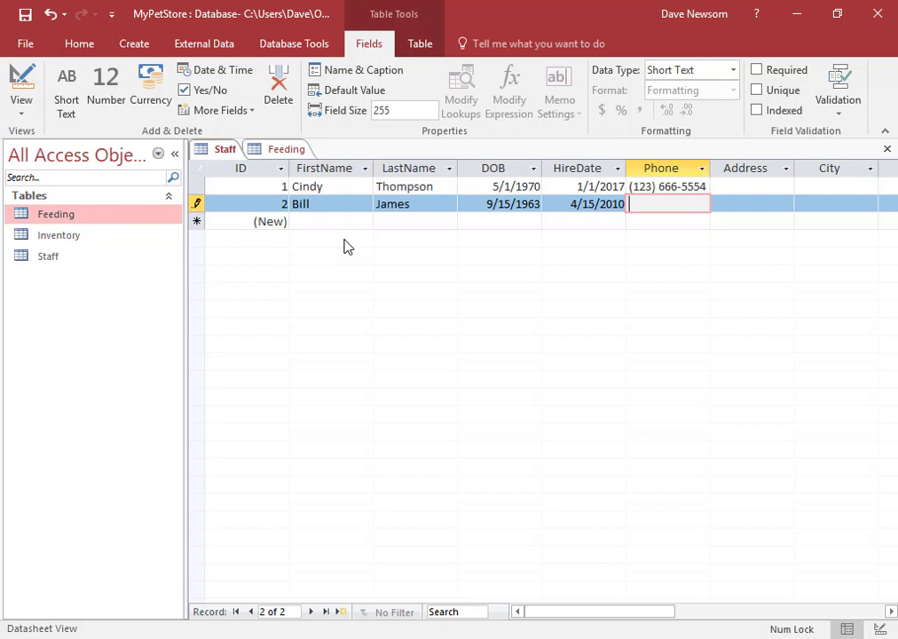
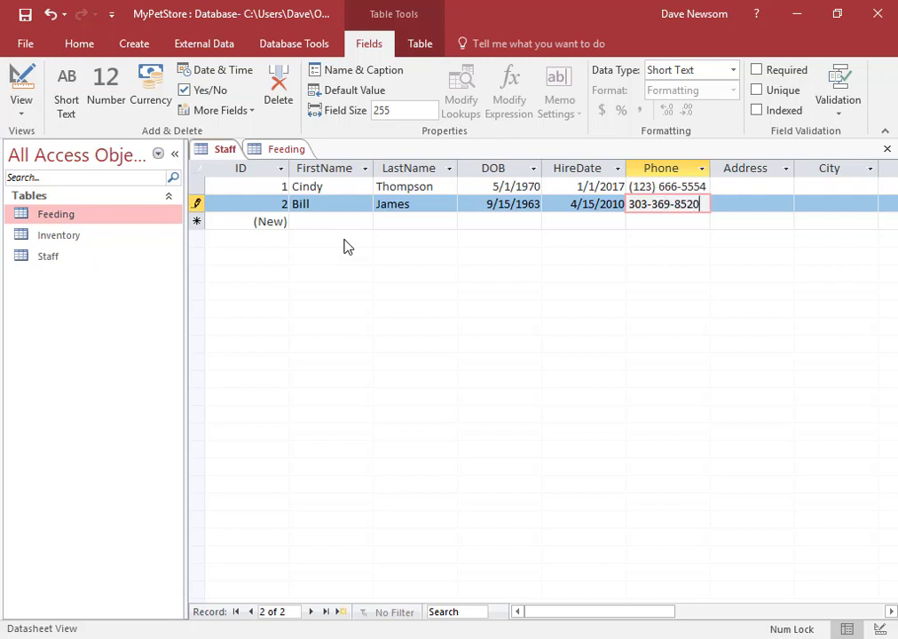
pyautogui.press('Tab')
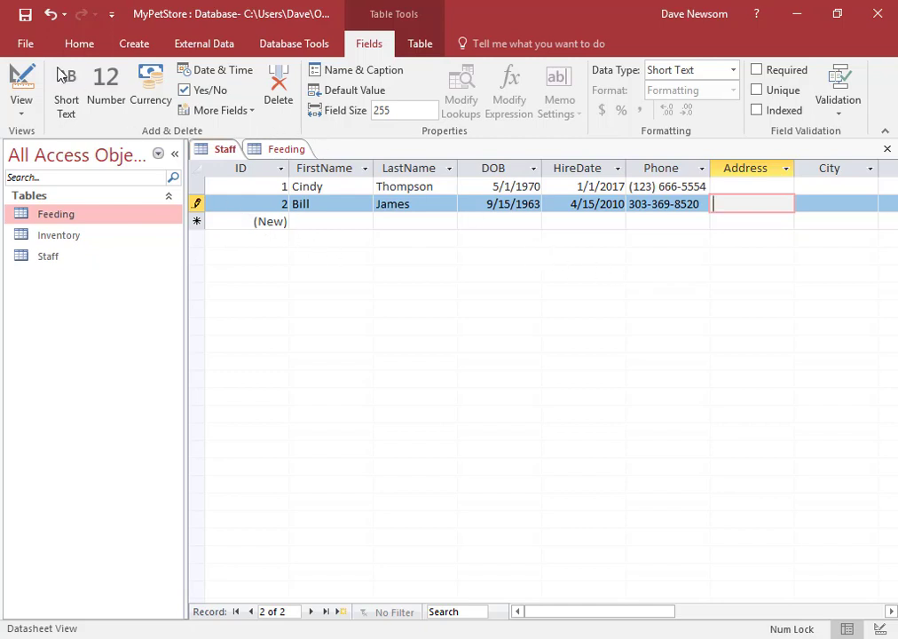
# Step: Save the Staff record and switch the table to Design View
pyautogui.click(26, 17)
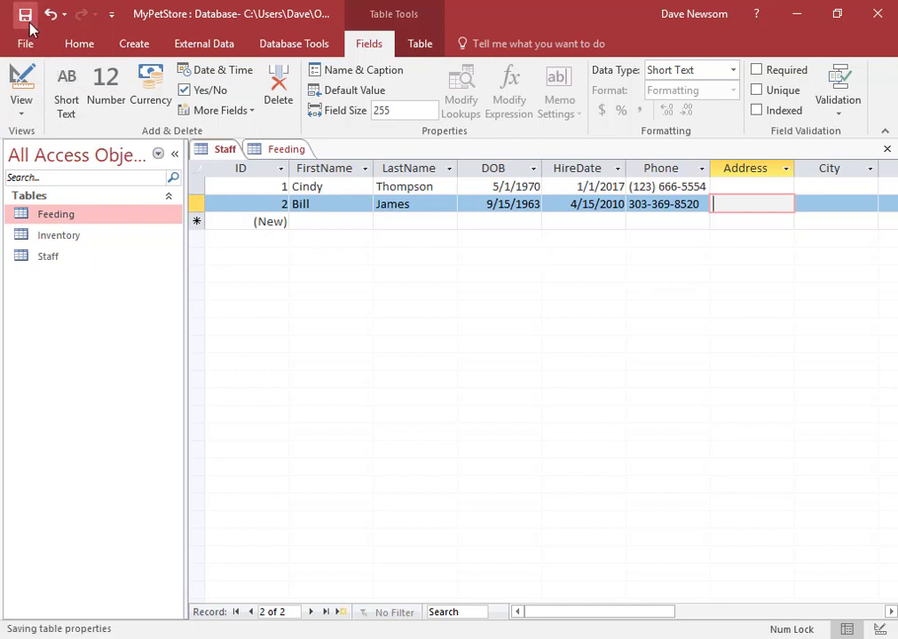
pyautogui.click(22, 111)
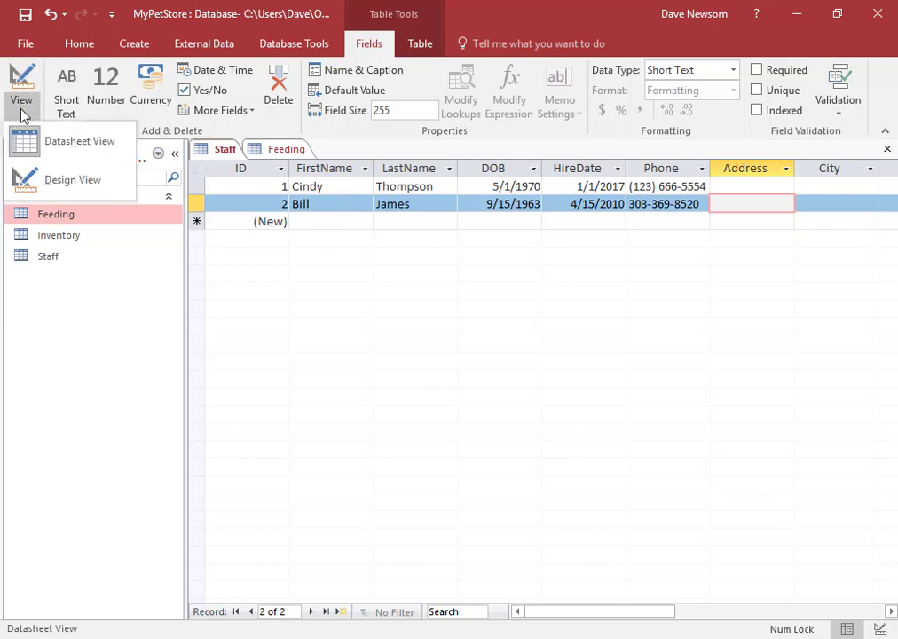
pyautogui.click(55, 181)
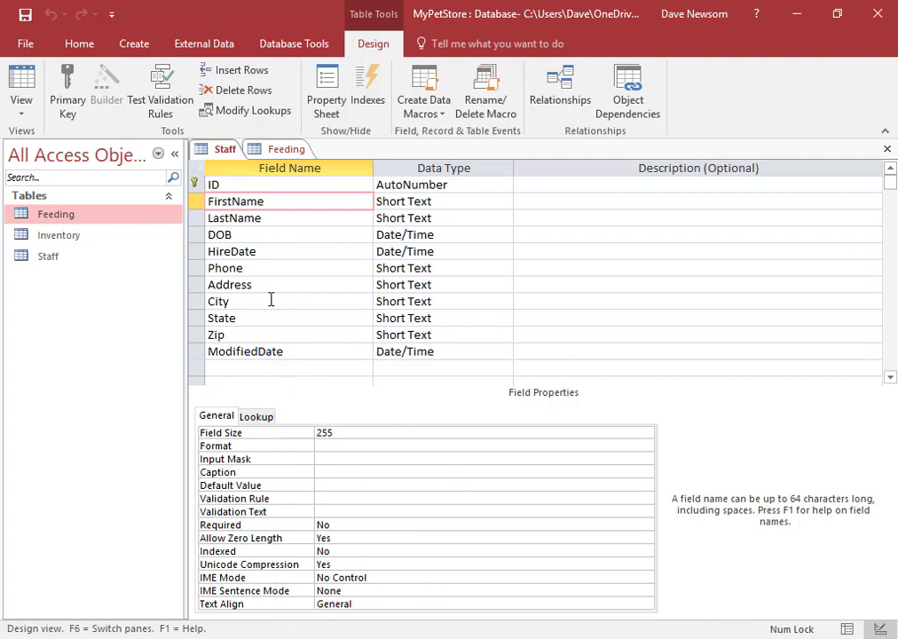
# Step: Change the FirstName field size from 255 to 20
pyautogui.click(269, 214)
pyautogui.click(269, 204)
pyautogui.click(339, 435)
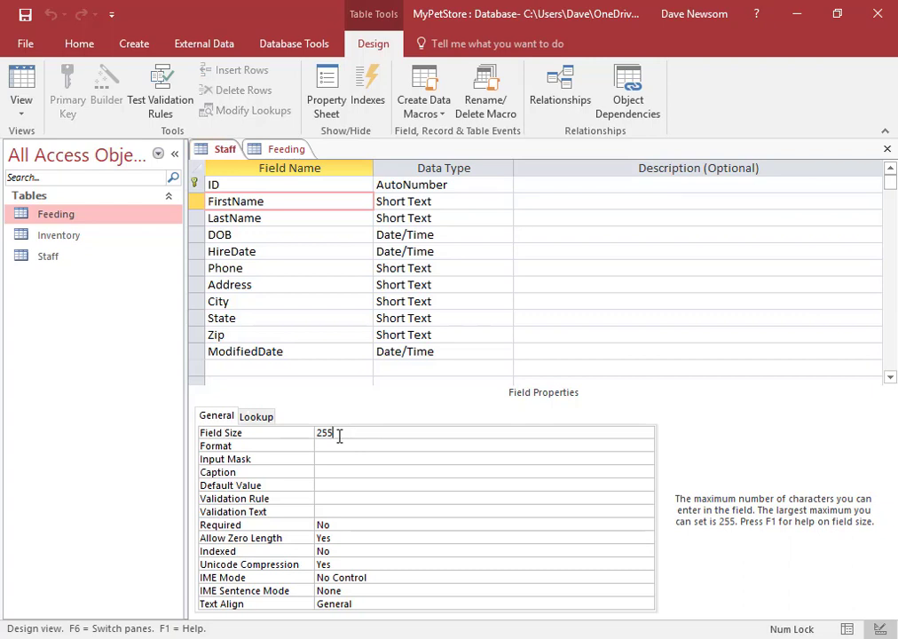
pyautogui.press('BackSpace')
pyautogui.press('BackSpace')
pyautogui.press('BackSpace')
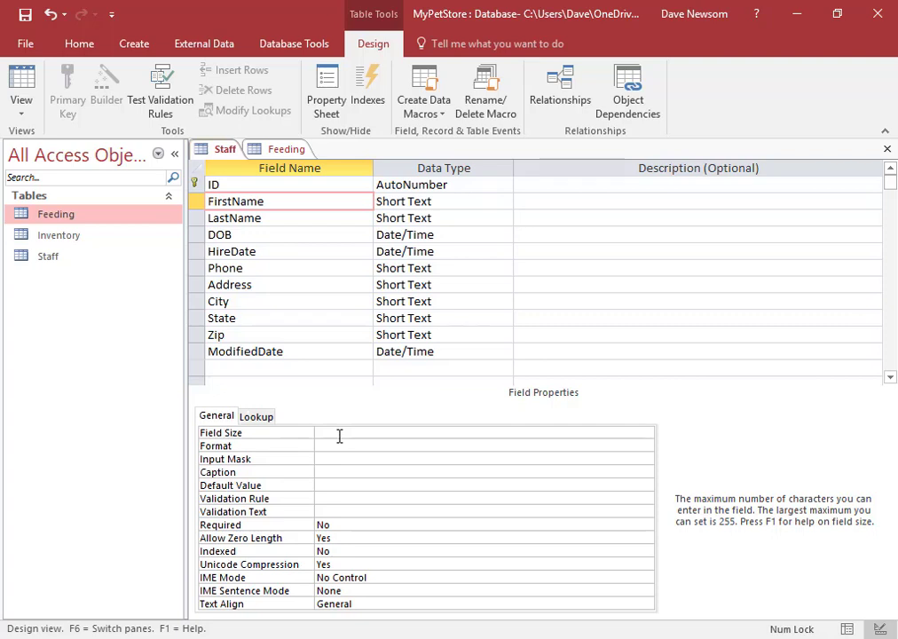
pyautogui.write('20')
pyautogui.press('Return')
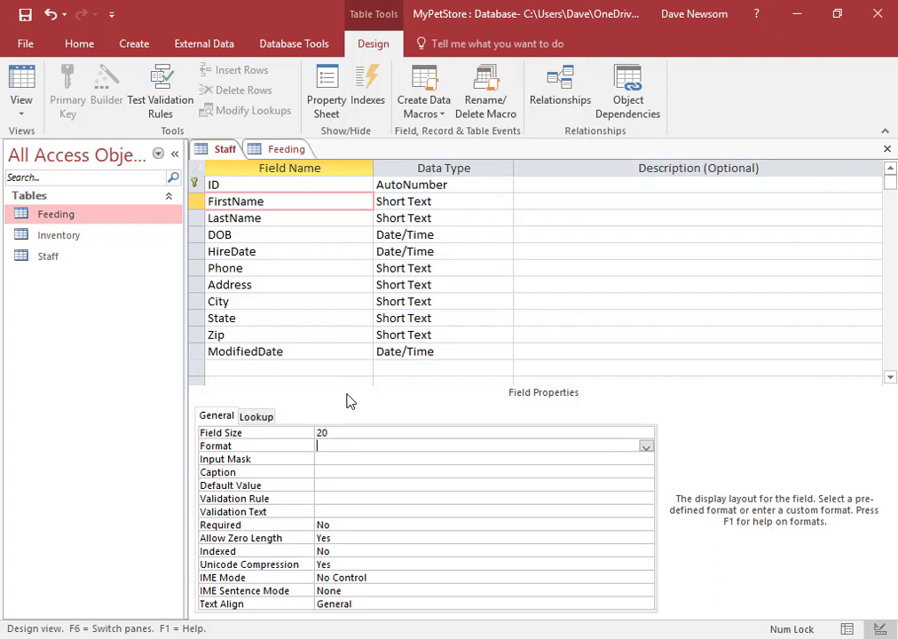
pyautogui.click(338, 433)
# Step: Try 255 for FirstName's size, restore it to 20, then select the Phone field
pyautogui.press('BackSpace')
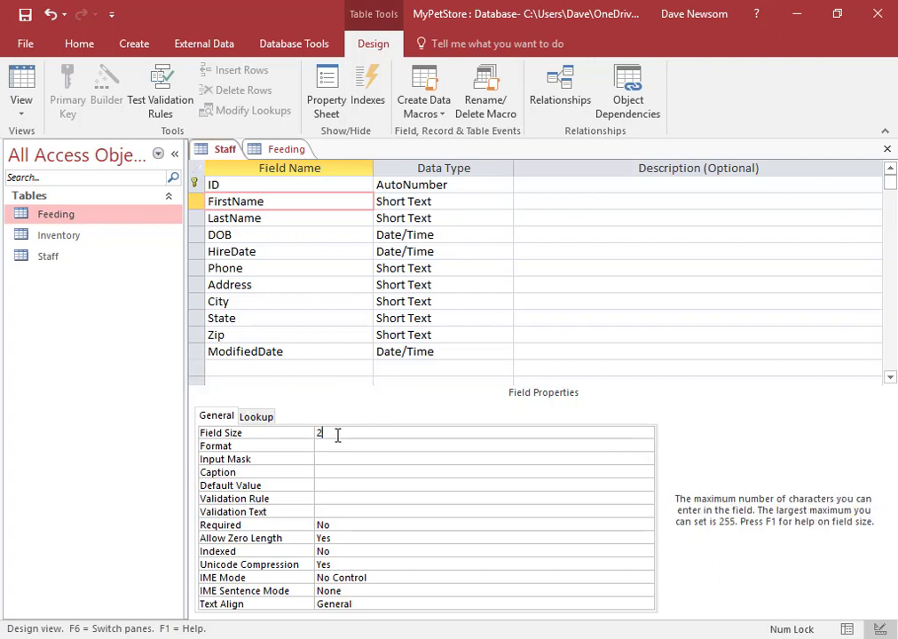
pyautogui.write('55')
pyautogui.press('Return')
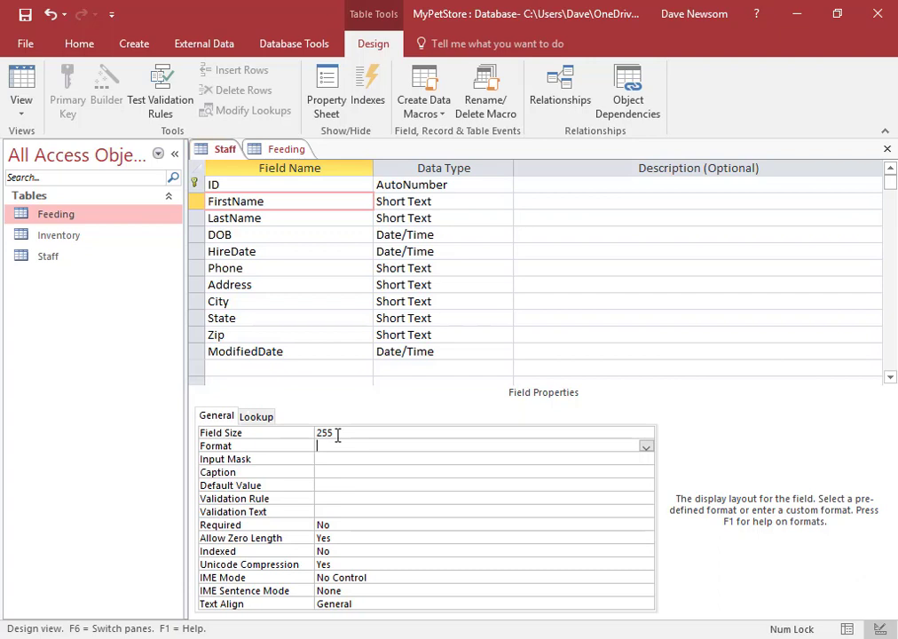
pyautogui.click(337, 434)
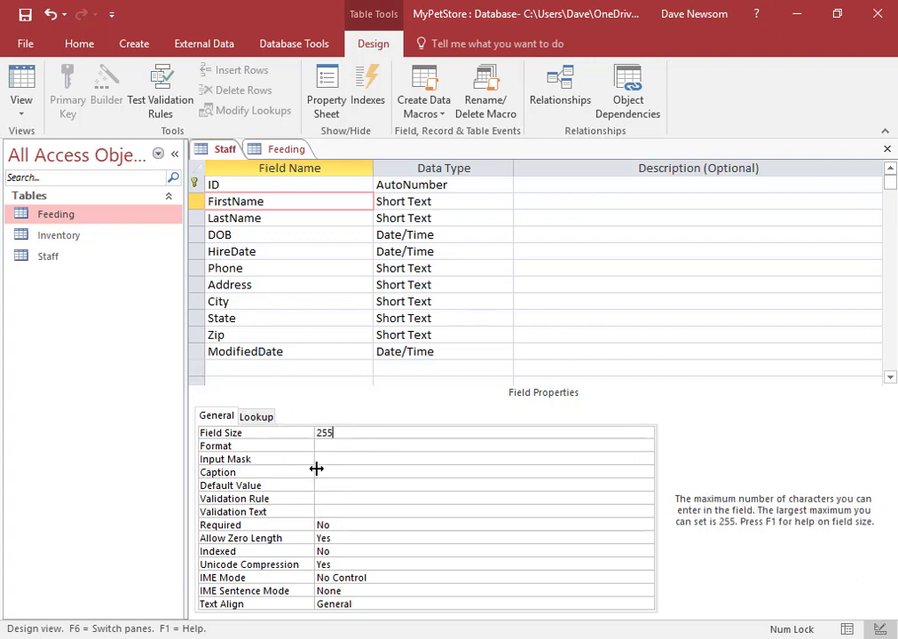
pyautogui.press('BackSpace')
pyautogui.press('BackSpace')
pyautogui.write('0')
pyautogui.press('Tab')
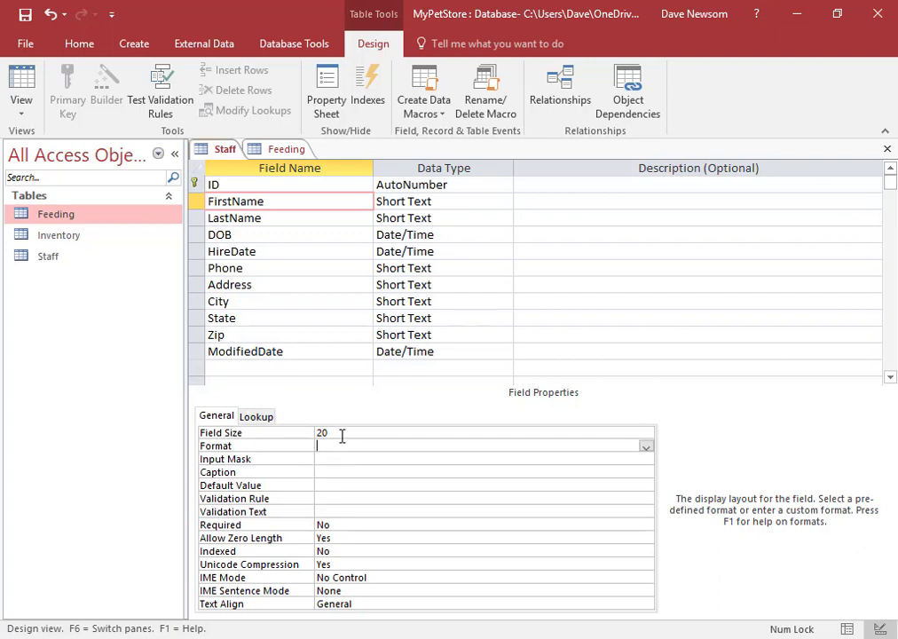
pyautogui.click(342, 434)
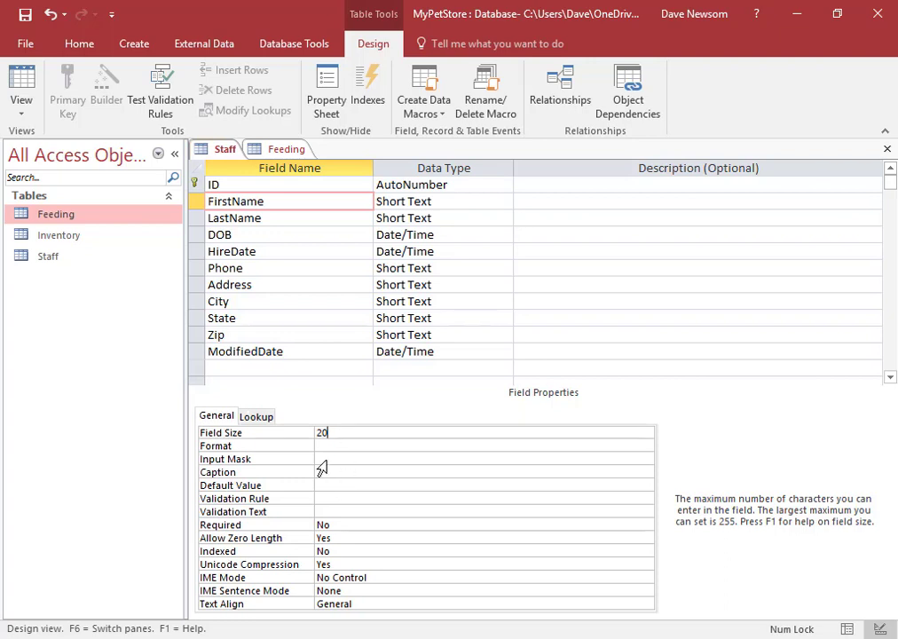
pyautogui.click(266, 268)
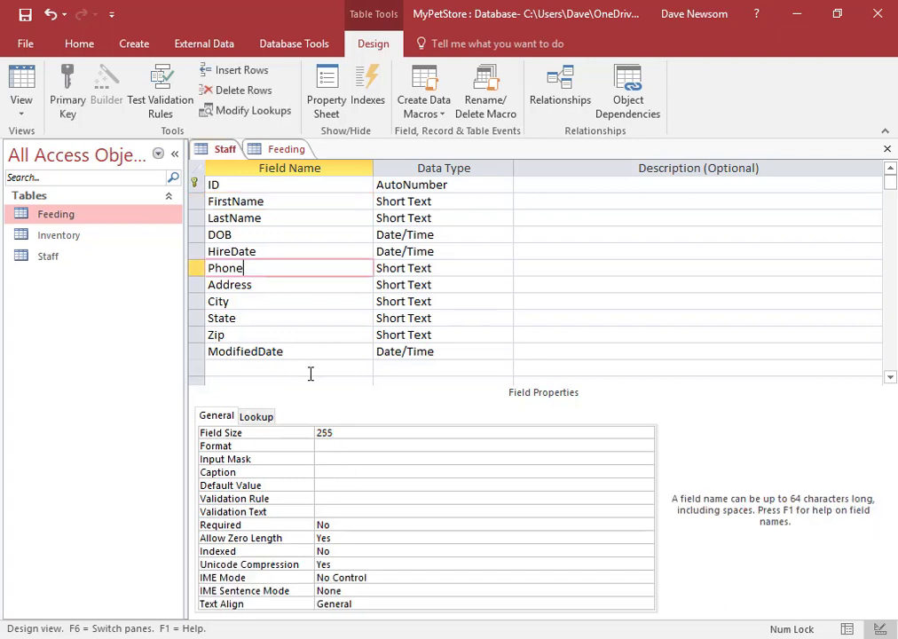
# Step: Replace the Phone field's 255 size with 14
pyautogui.click(353, 432)
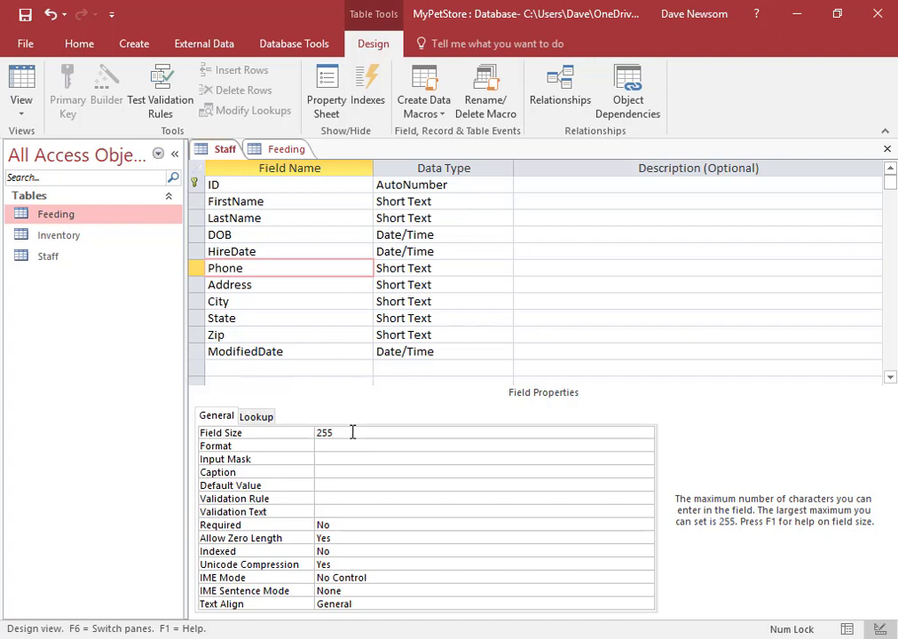
pyautogui.press('BackSpace')
pyautogui.press('BackSpace')
pyautogui.press('BackSpace')
pyautogui.write('14')
pyautogui.press('Return')
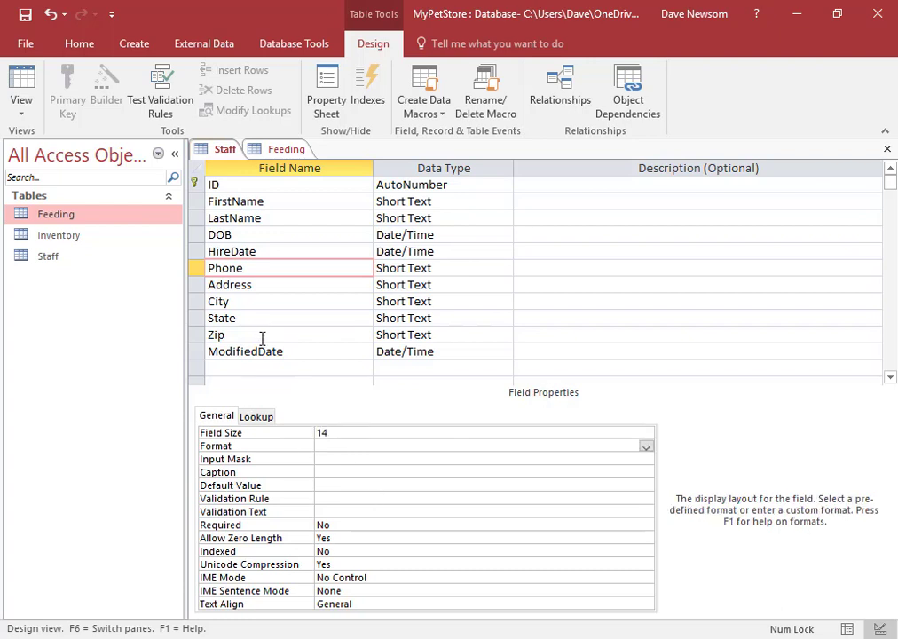
# Step: Save the design changes, accepting the 'Some data may be lost' warning
pyautogui.click(26, 16)
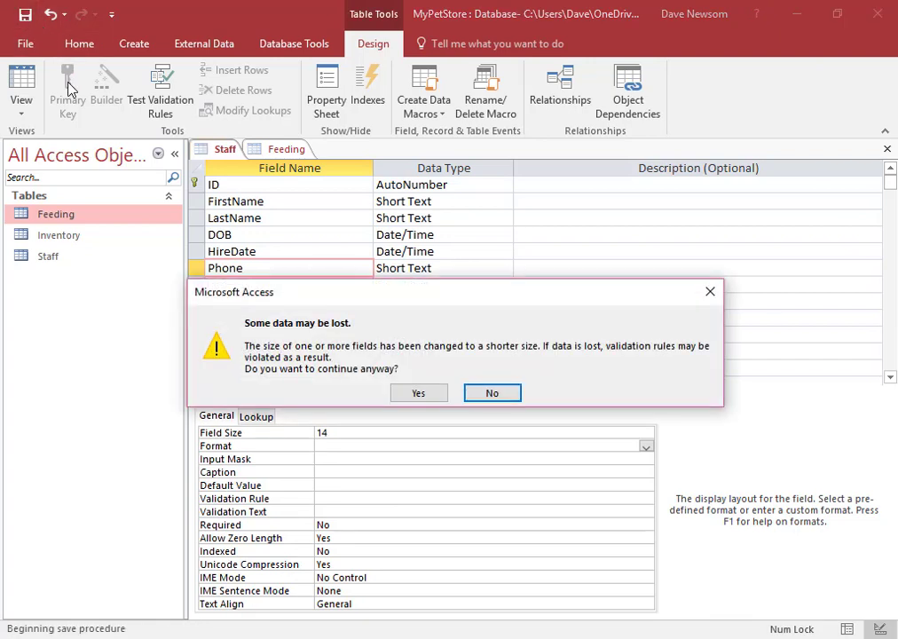
pyautogui.click(409, 389)
pyautogui.click(418, 393)
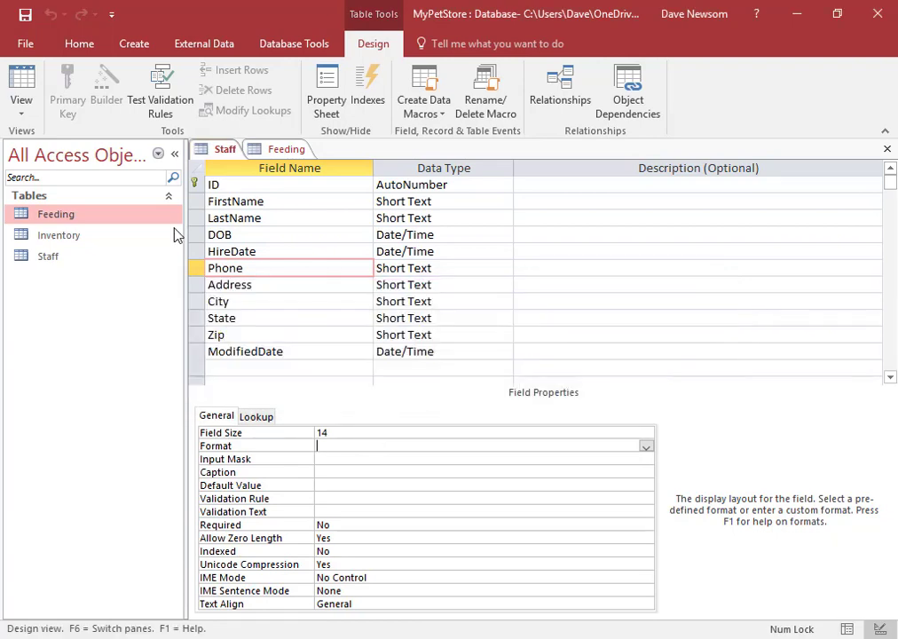
# Step: Return to Datasheet View, autofit the Phone column, and append a 4 to the first phone entry
pyautogui.click(21, 73)
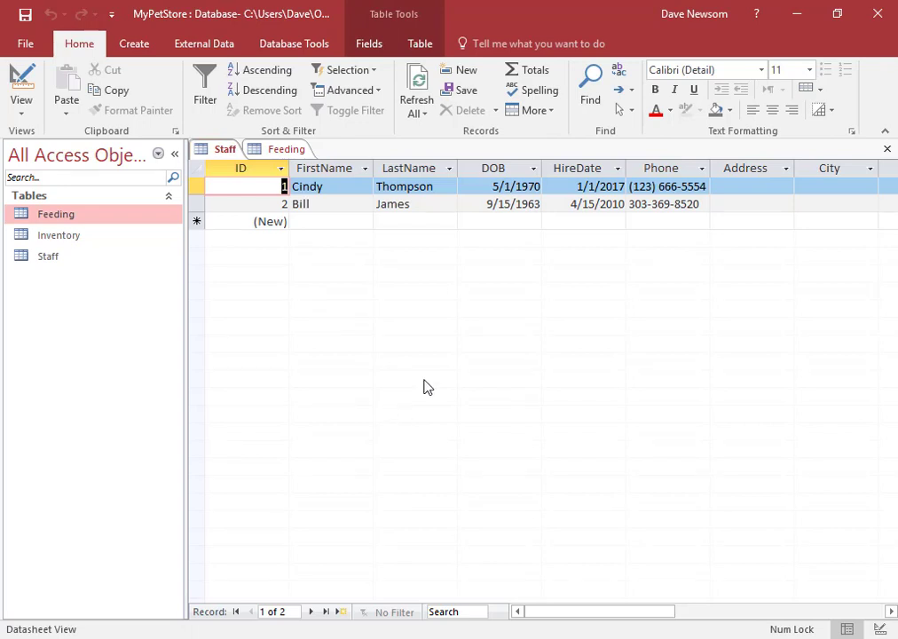
pyautogui.doubleClick(712, 169)
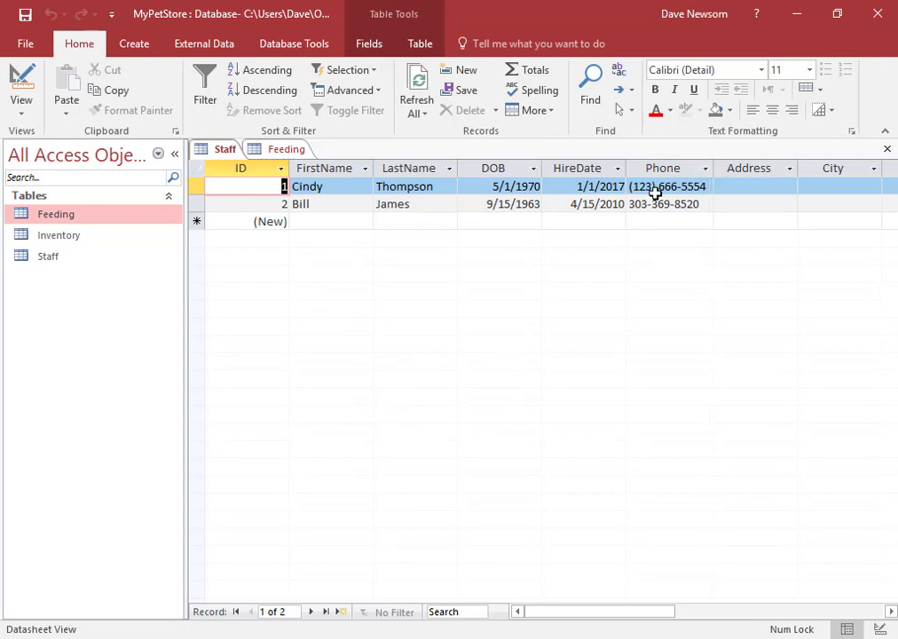
pyautogui.click(656, 186)
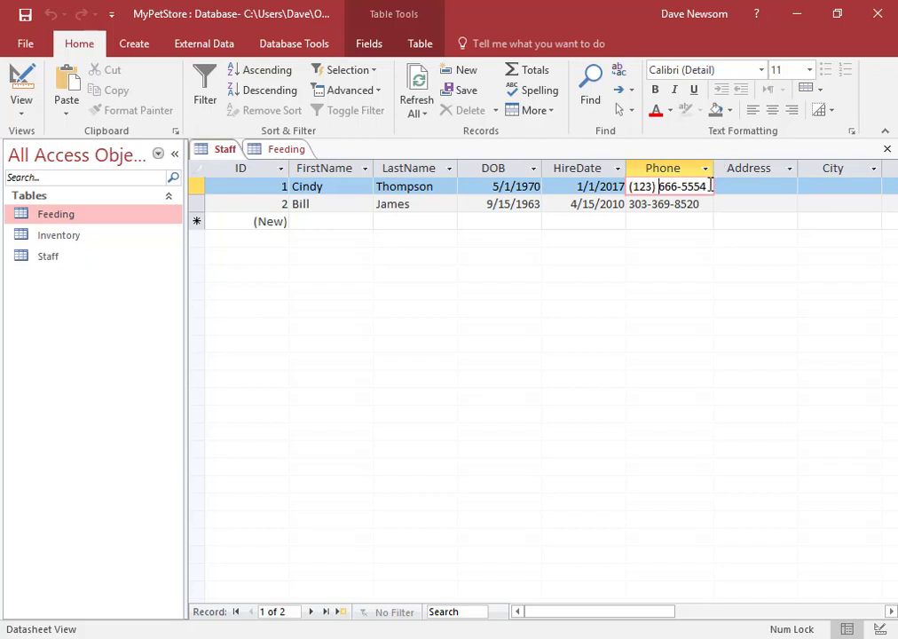
pyautogui.click(709, 186)
pyautogui.write('4')
pyautogui.press('Down')
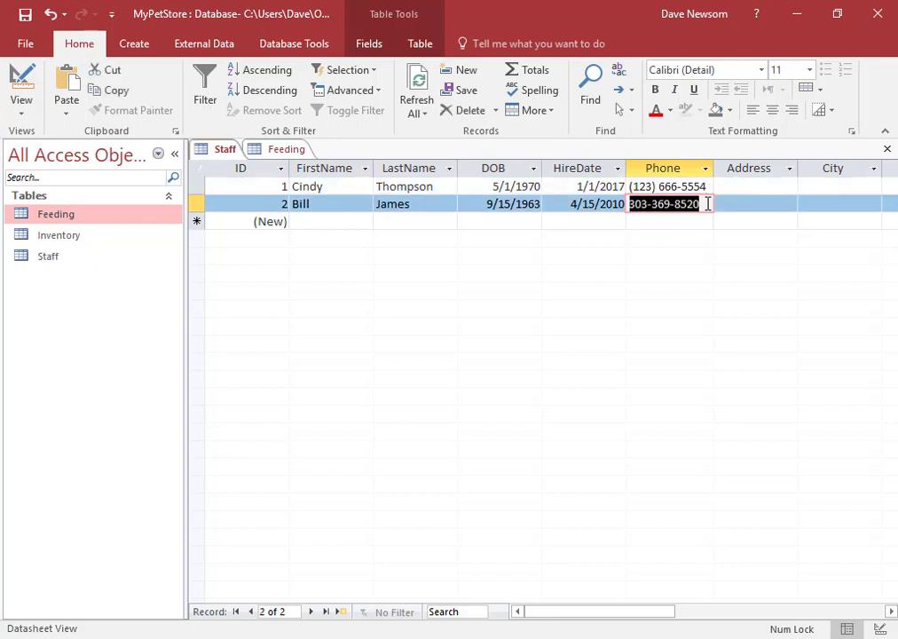